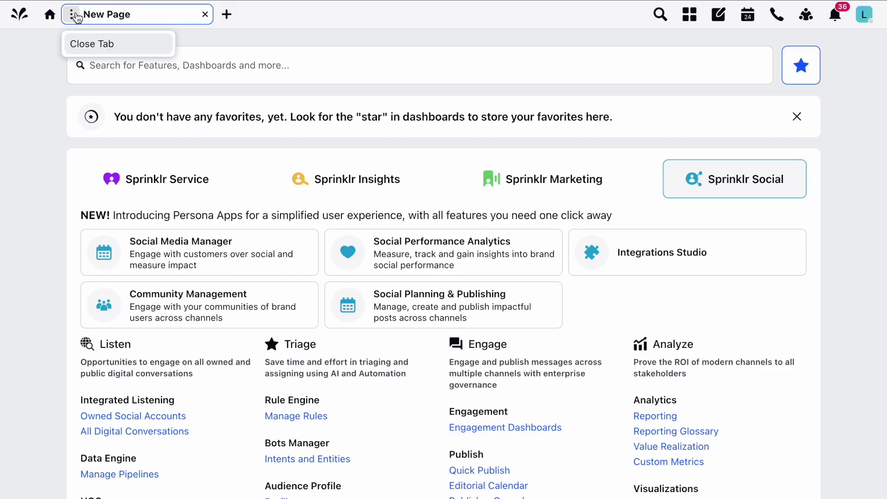
pyautogui.scroll(-3, 53, 44)
pyautogui.scroll(-2, 53, 44)
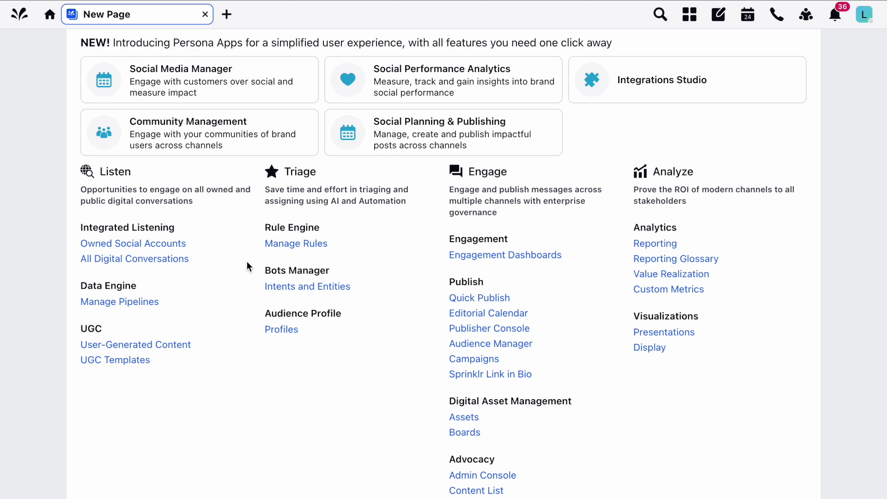
# Step: Open the Campaigns list under Publish and start creating a new campaign
pyautogui.click(469, 367)
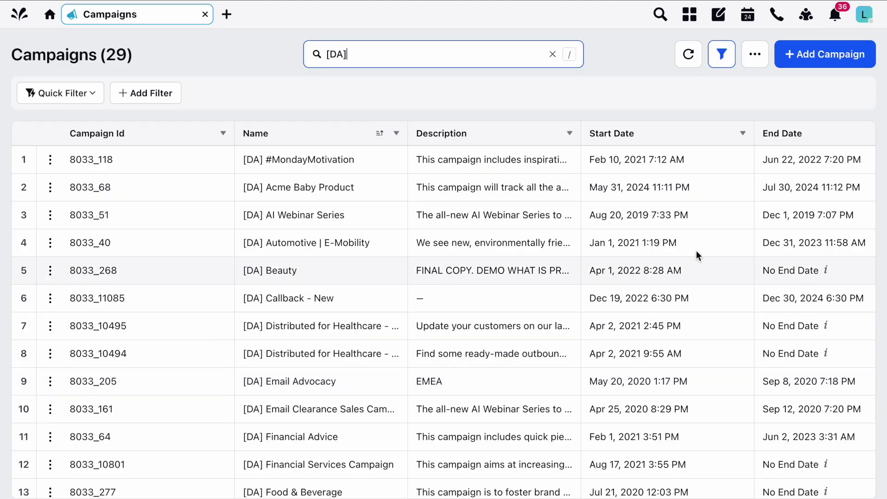
pyautogui.click(830, 61)
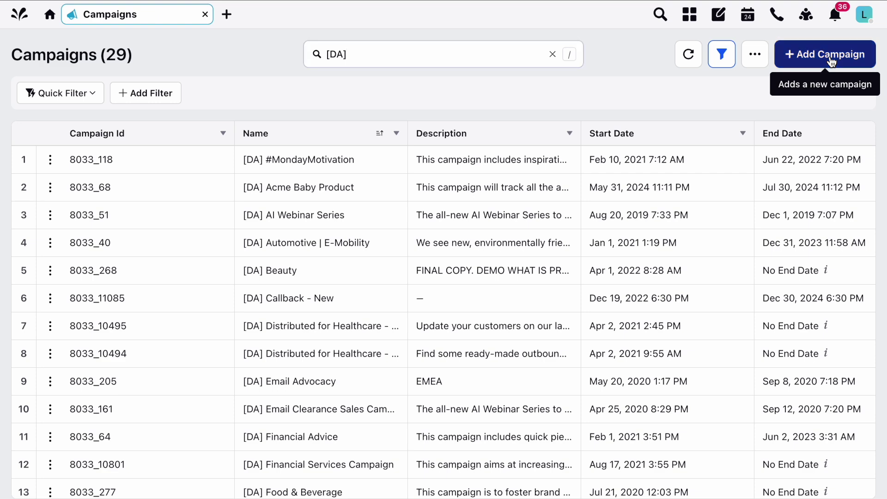
pyautogui.write('What is Hip?')
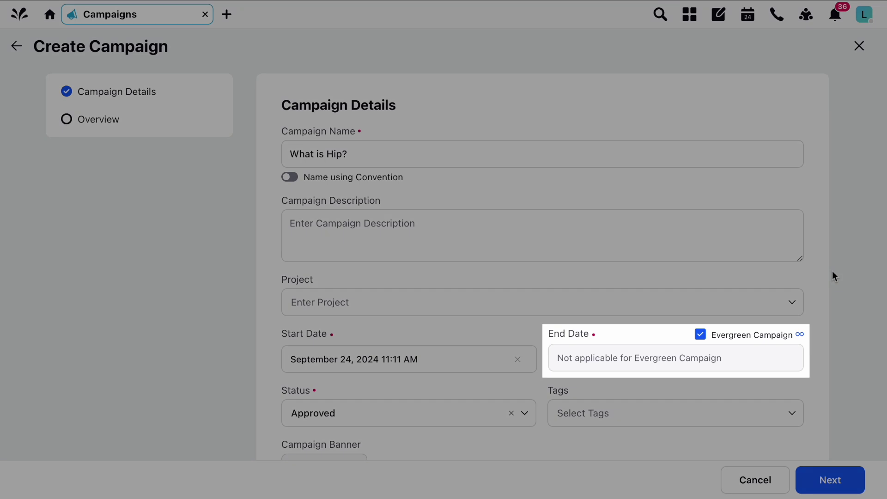
pyautogui.scroll(-3, 833, 276)
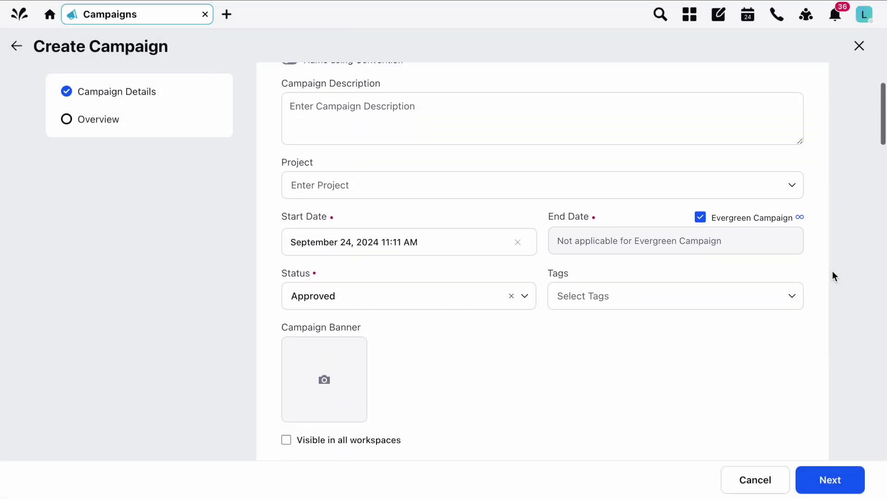
pyautogui.scroll(-2, 832, 275)
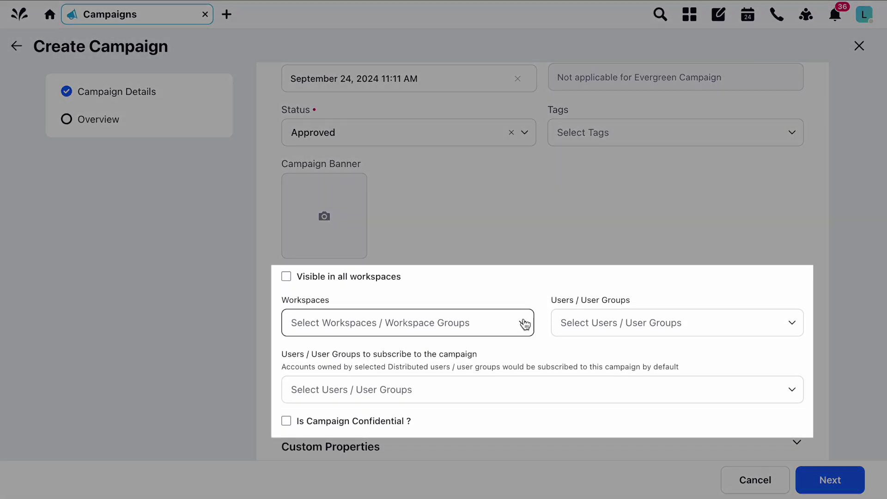
# Step: Assign 'What is Hip?' to the Acme workspace, review its overview, and submit it
pyautogui.click(522, 323)
pyautogui.click(416, 383)
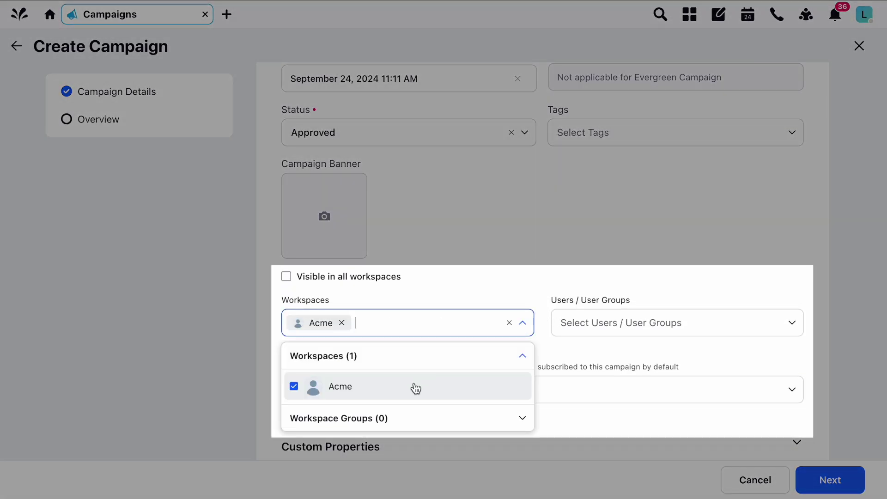
pyautogui.click(707, 242)
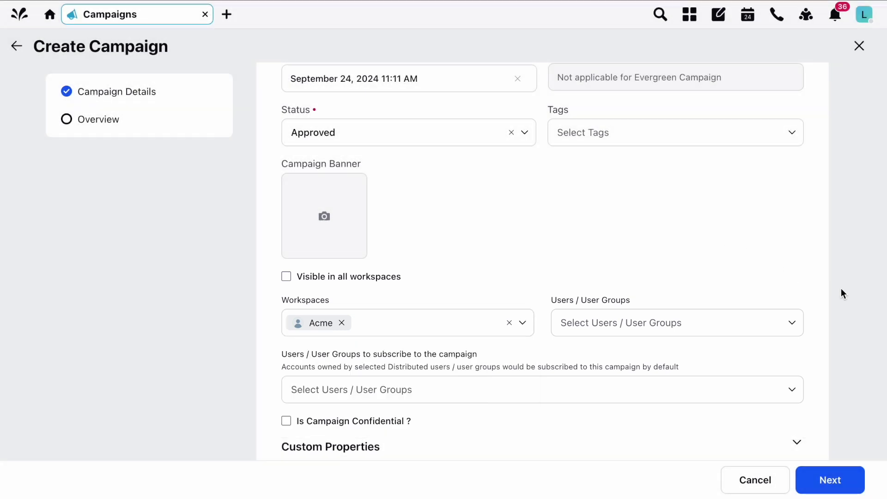
pyautogui.scroll(-1, 841, 293)
pyautogui.scroll(-3, 841, 294)
pyautogui.scroll(-3, 841, 294)
pyautogui.scroll(-2, 841, 294)
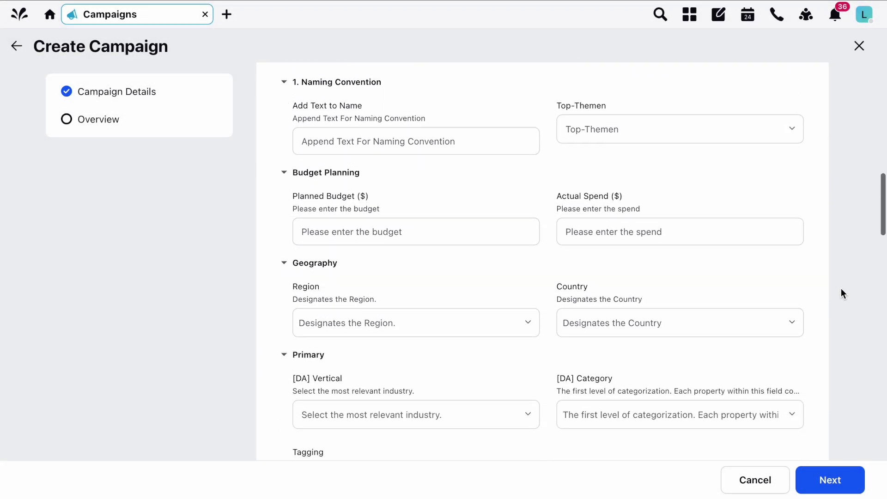
pyautogui.scroll(-3, 841, 294)
pyautogui.scroll(-1, 841, 294)
pyautogui.scroll(-1, 841, 294)
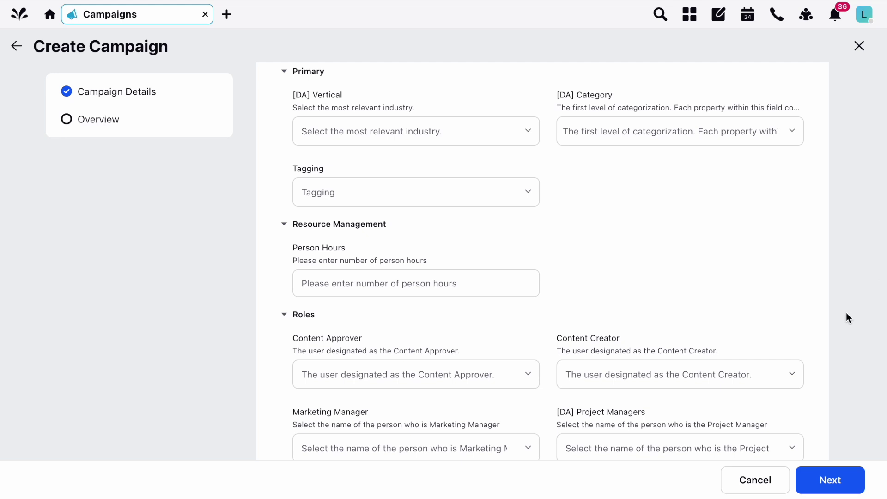
pyautogui.click(853, 479)
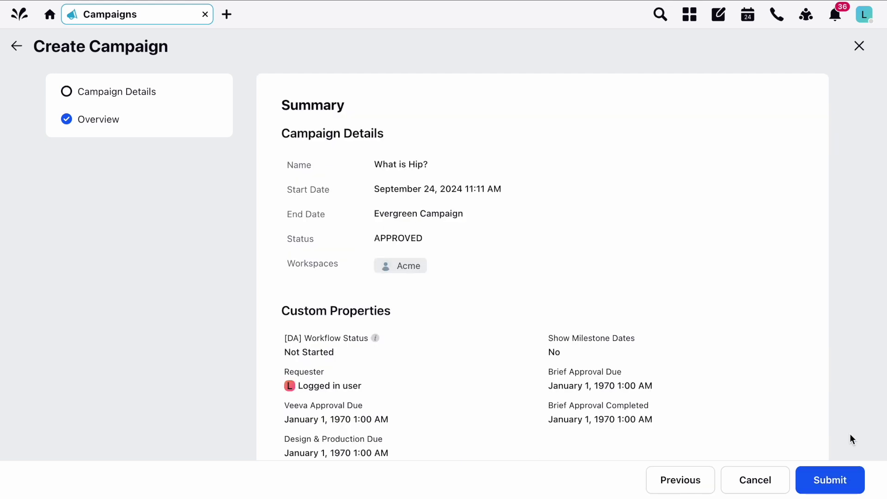
pyautogui.scroll(-1, 852, 439)
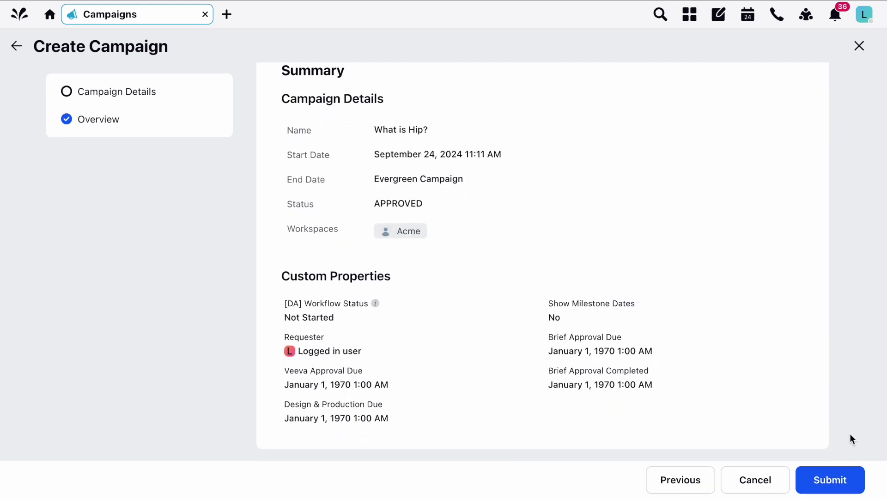
pyautogui.click(853, 483)
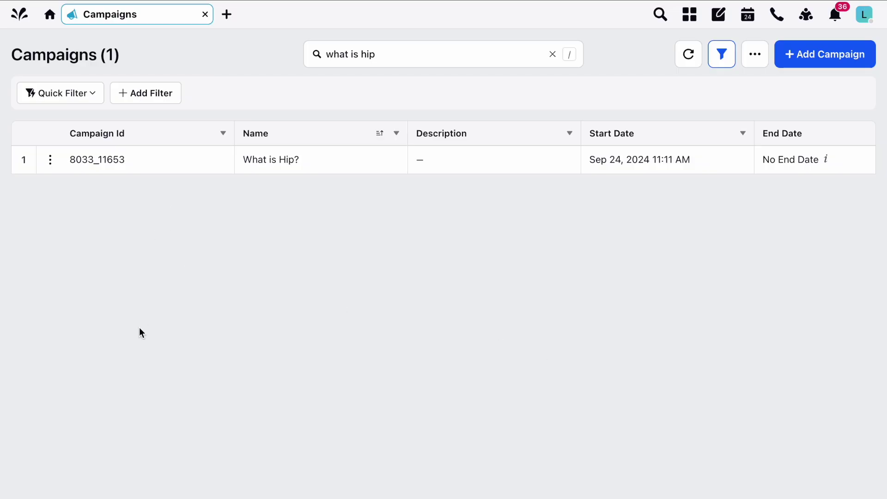
# Step: Open the 'What is Hip?' campaign from its row's actions menu
pyautogui.click(51, 162)
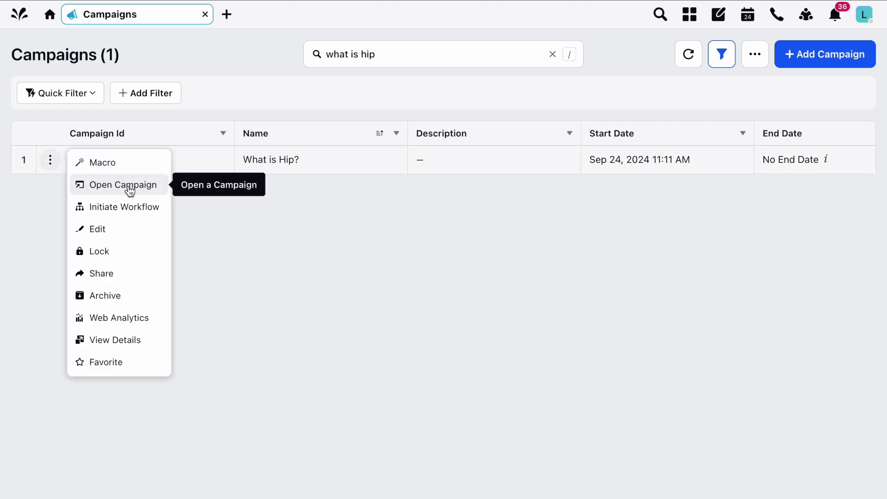
pyautogui.click(129, 189)
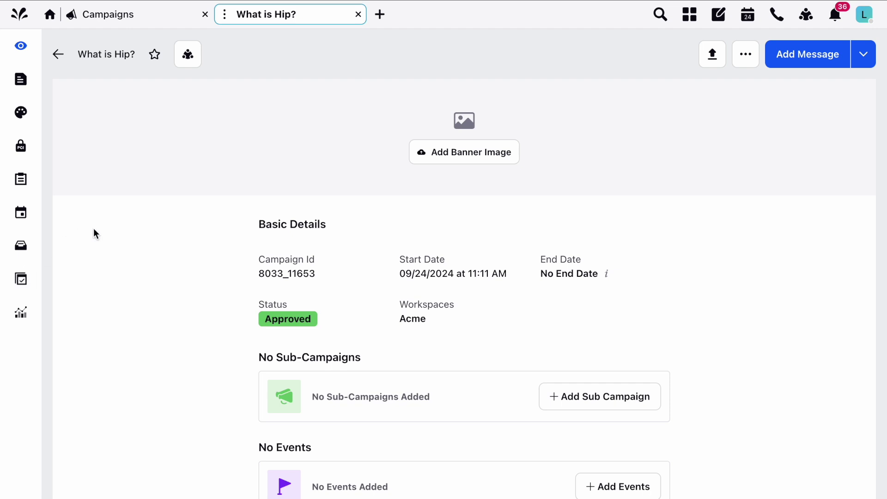
# Step: Show the Platform Help options from the account avatar menu
pyautogui.click(861, 25)
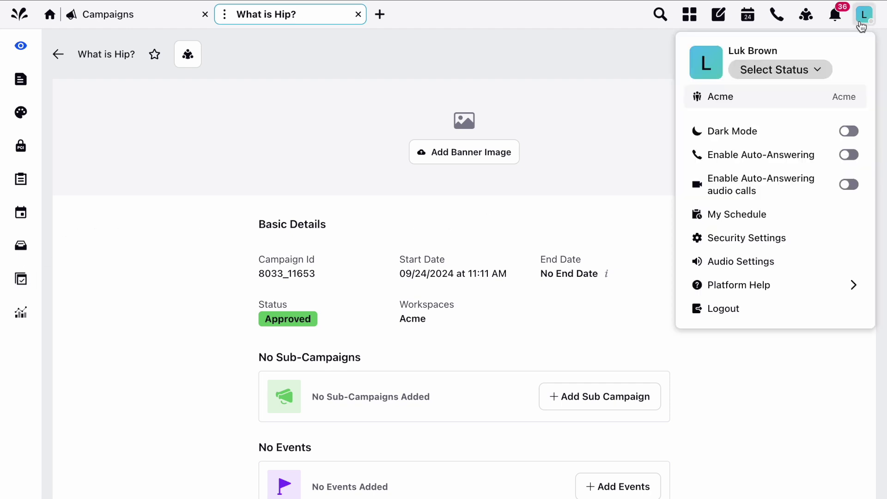
pyautogui.click(780, 287)
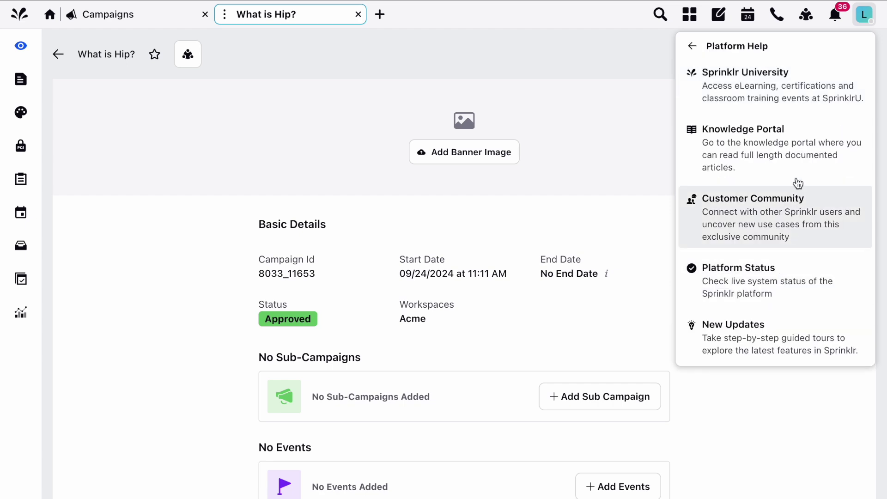
# Step: Open the Knowledge Portal and search its help articles for 'campaigns'
pyautogui.click(796, 179)
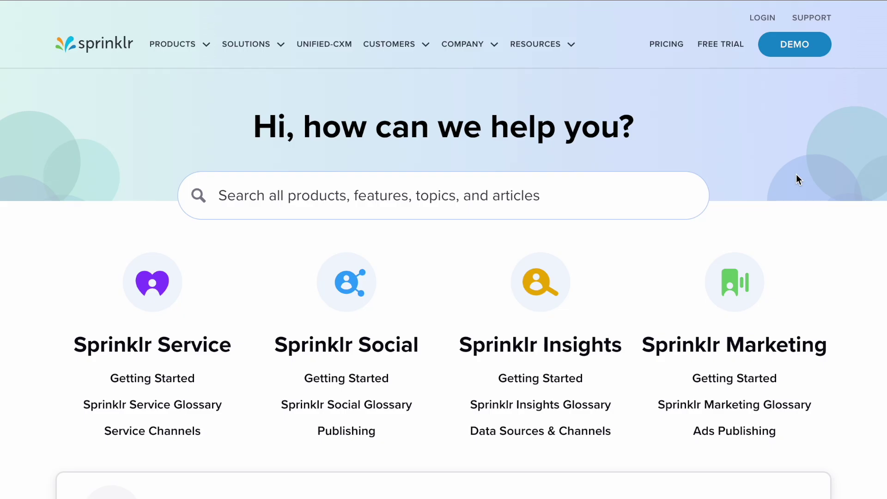
pyautogui.click(643, 201)
pyautogui.write('campaigns')
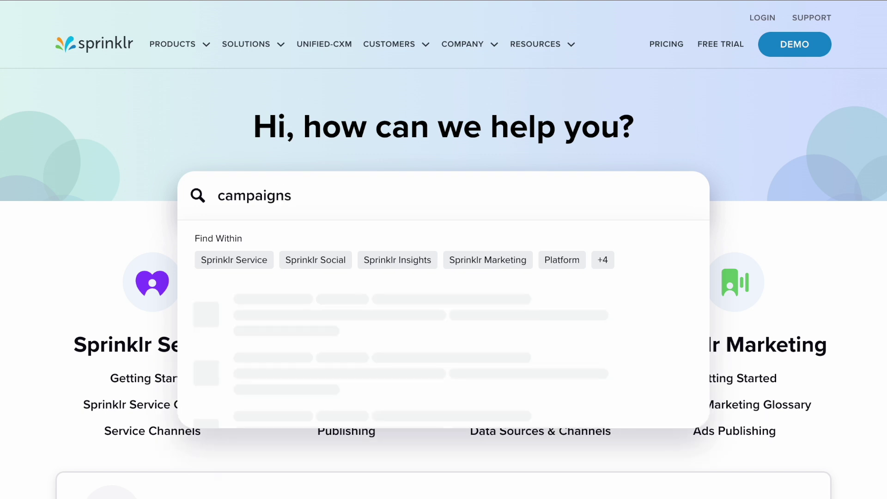